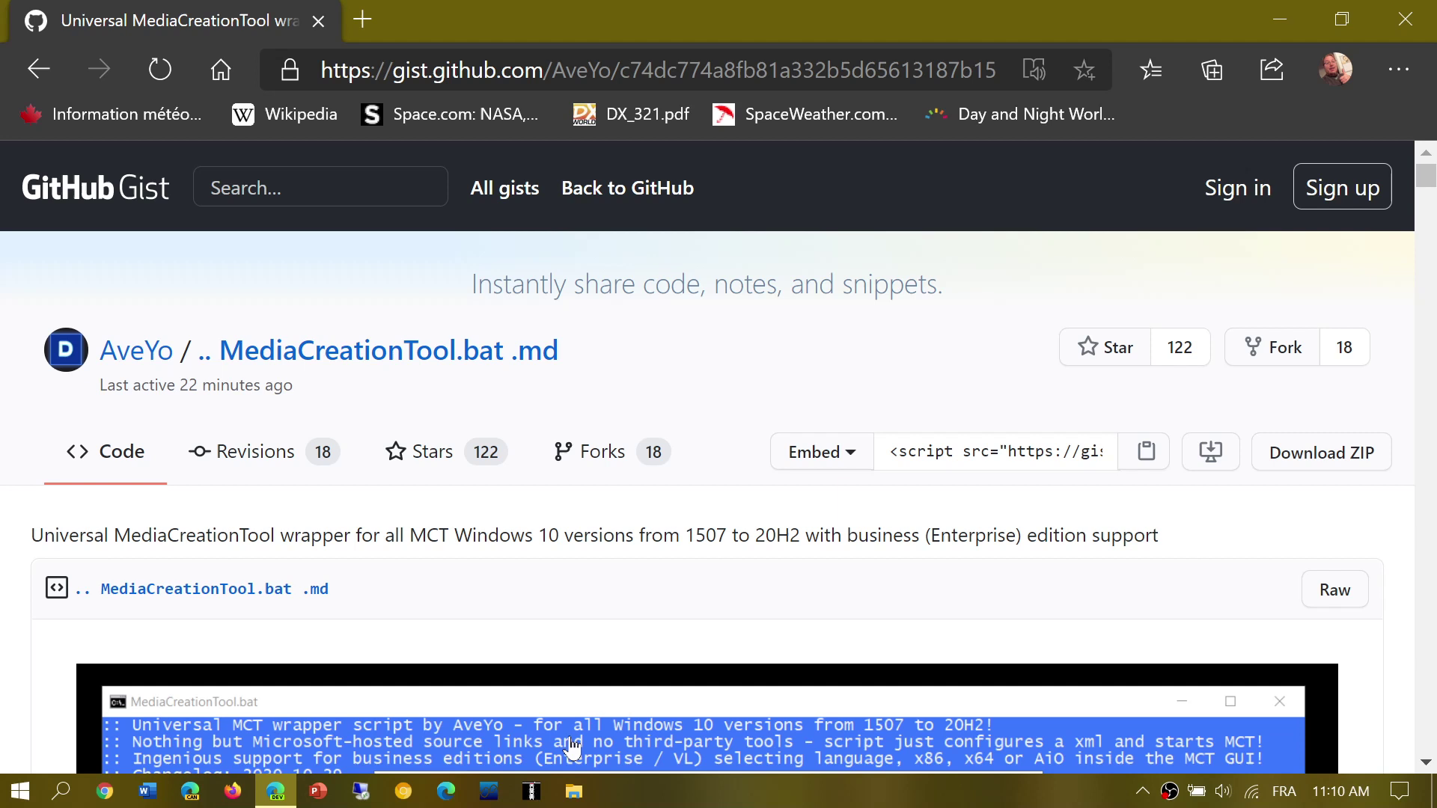
Open Downloads in File Explorer and go into the extracted gist folder's inner script folder.
left_click(574, 792)
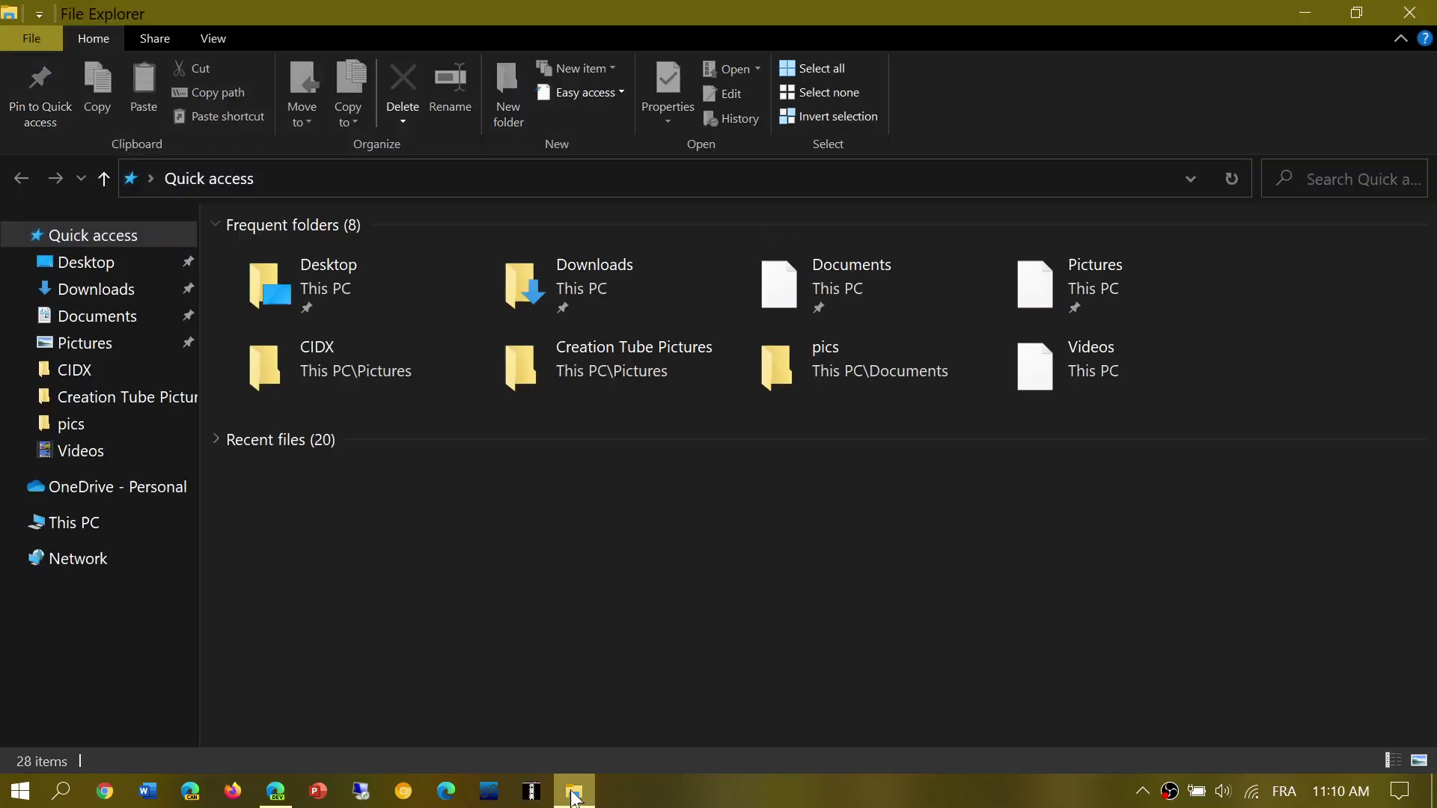
double_click(603, 287)
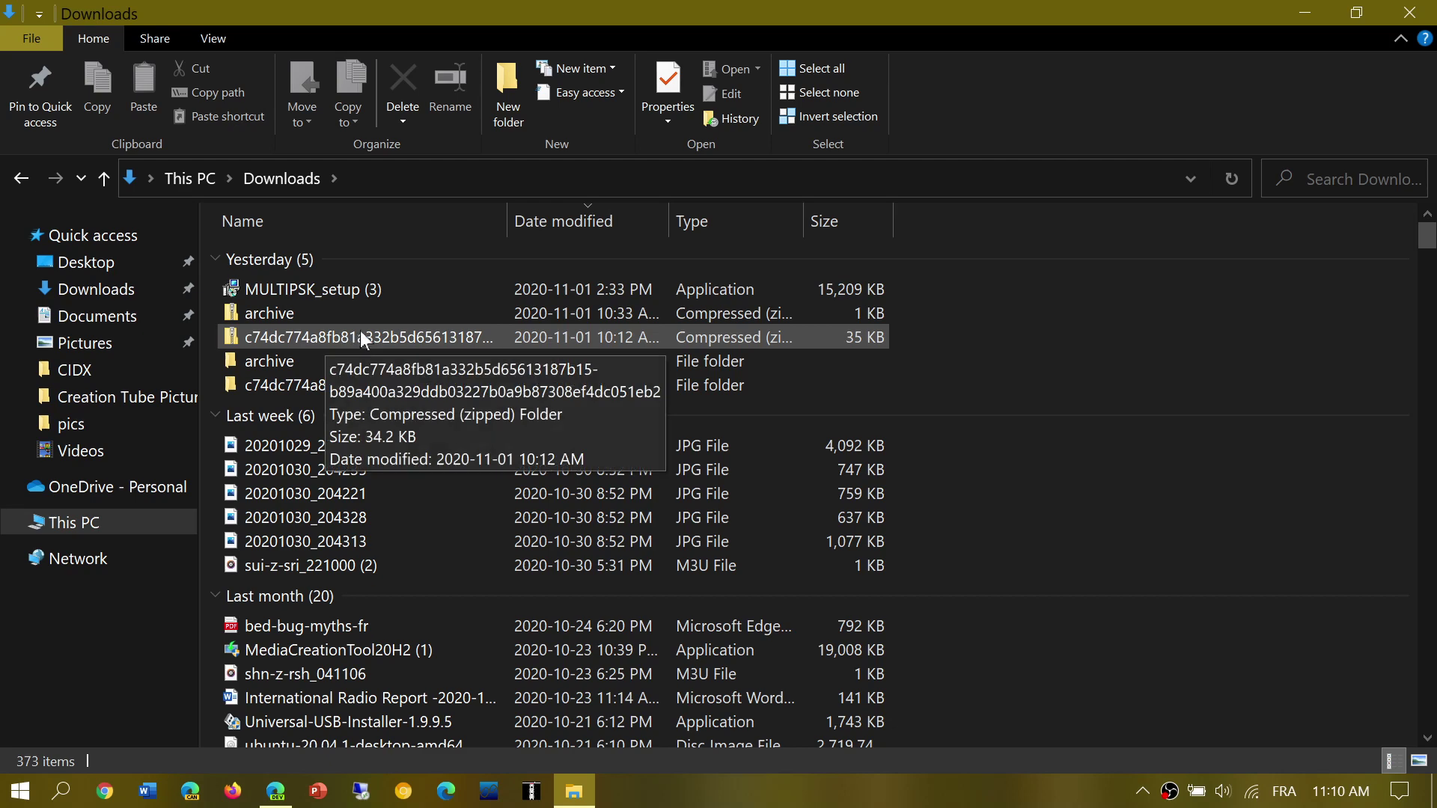
left_click(362, 338)
right_click(362, 337)
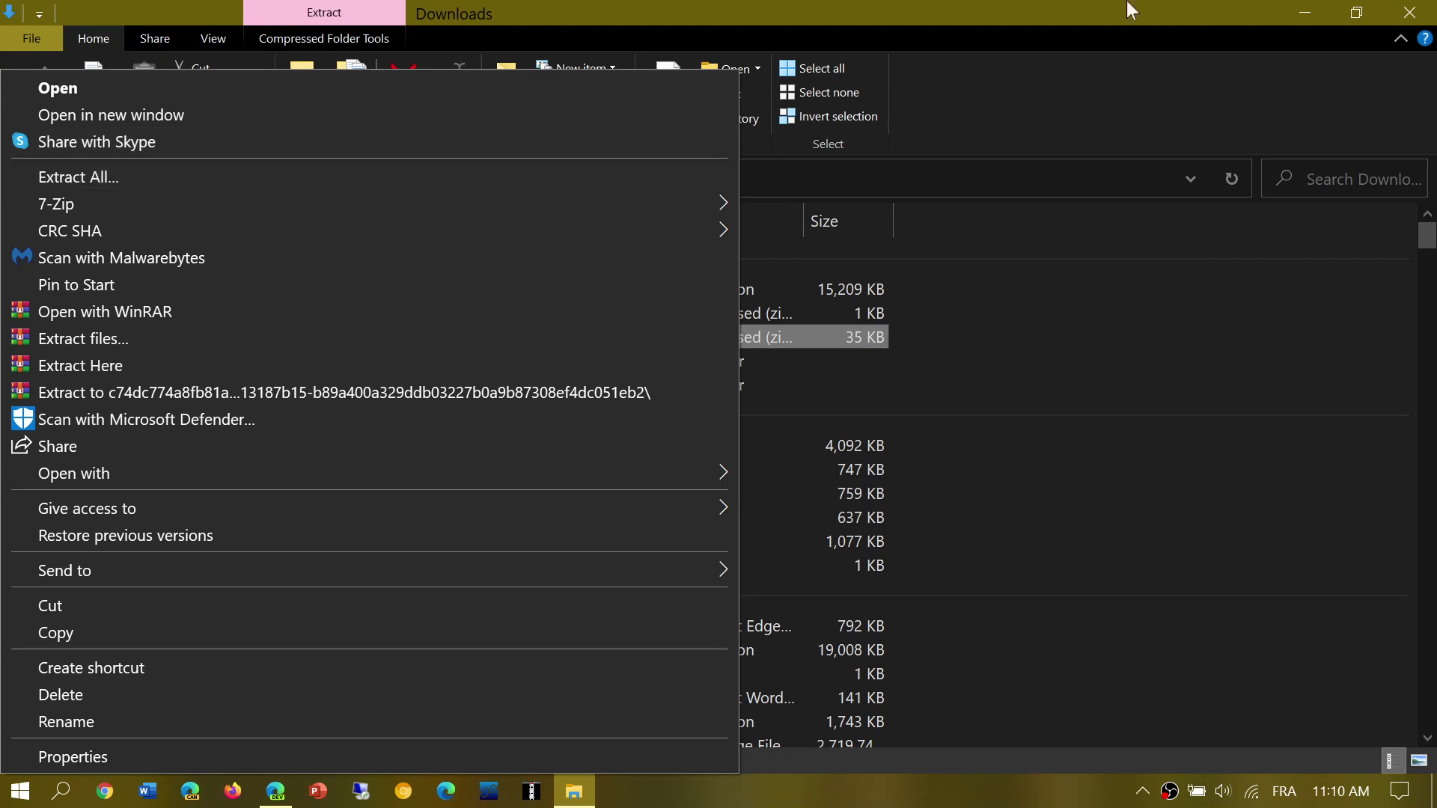
left_click(999, 24)
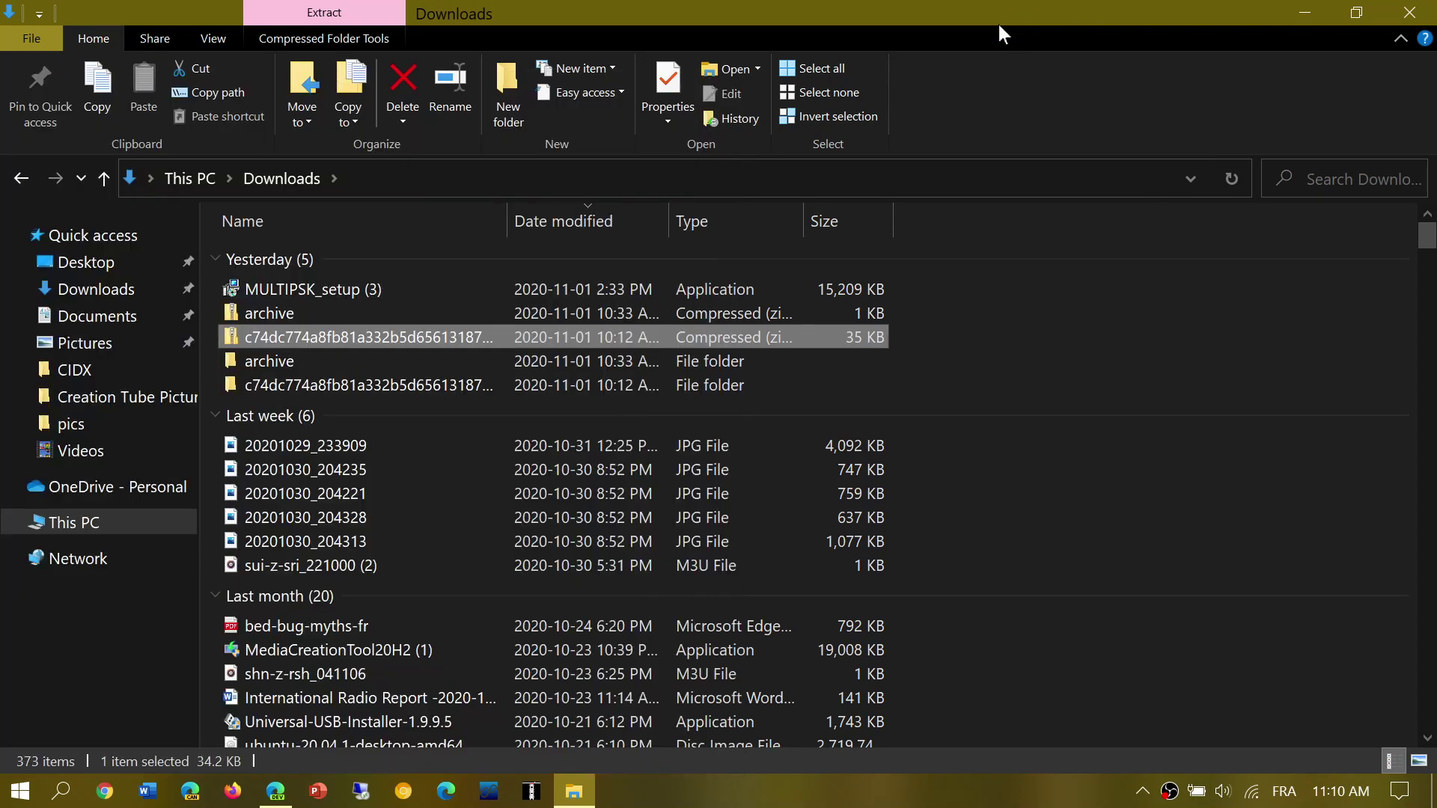
double_click(416, 380)
double_click(388, 256)
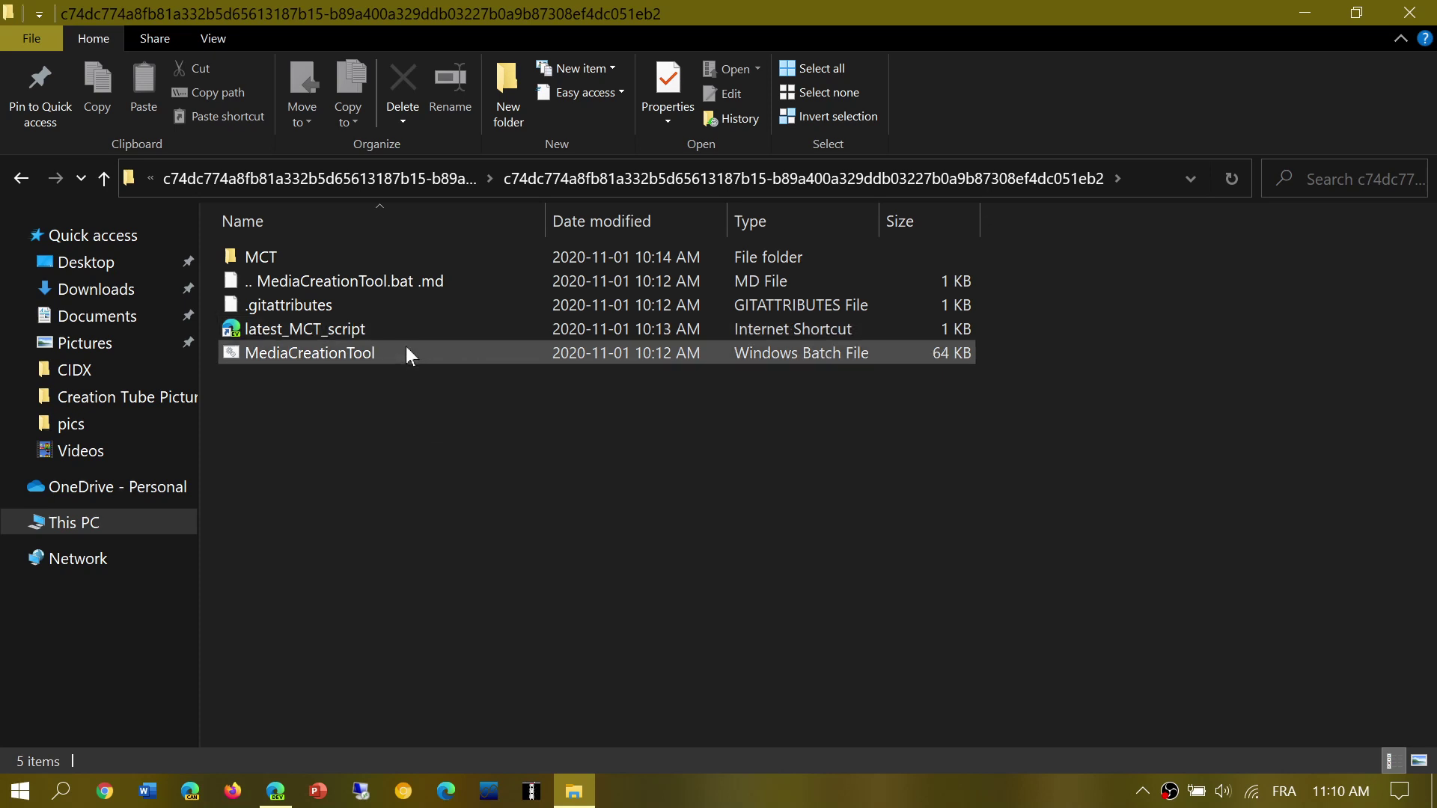
Run MediaCreationTool.bat and choose Windows 10 version 1903 (19H1).
left_click(408, 355)
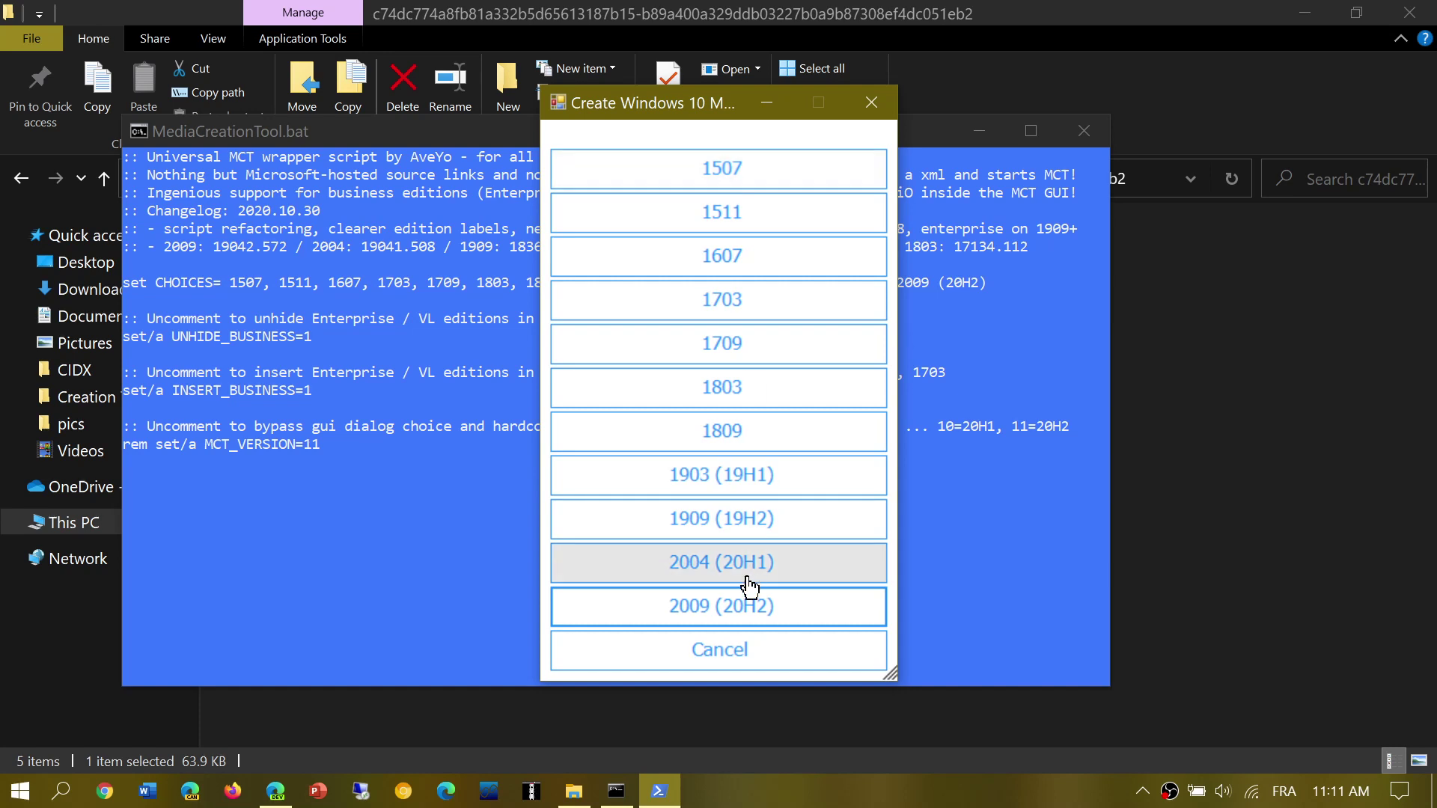
left_click(714, 482)
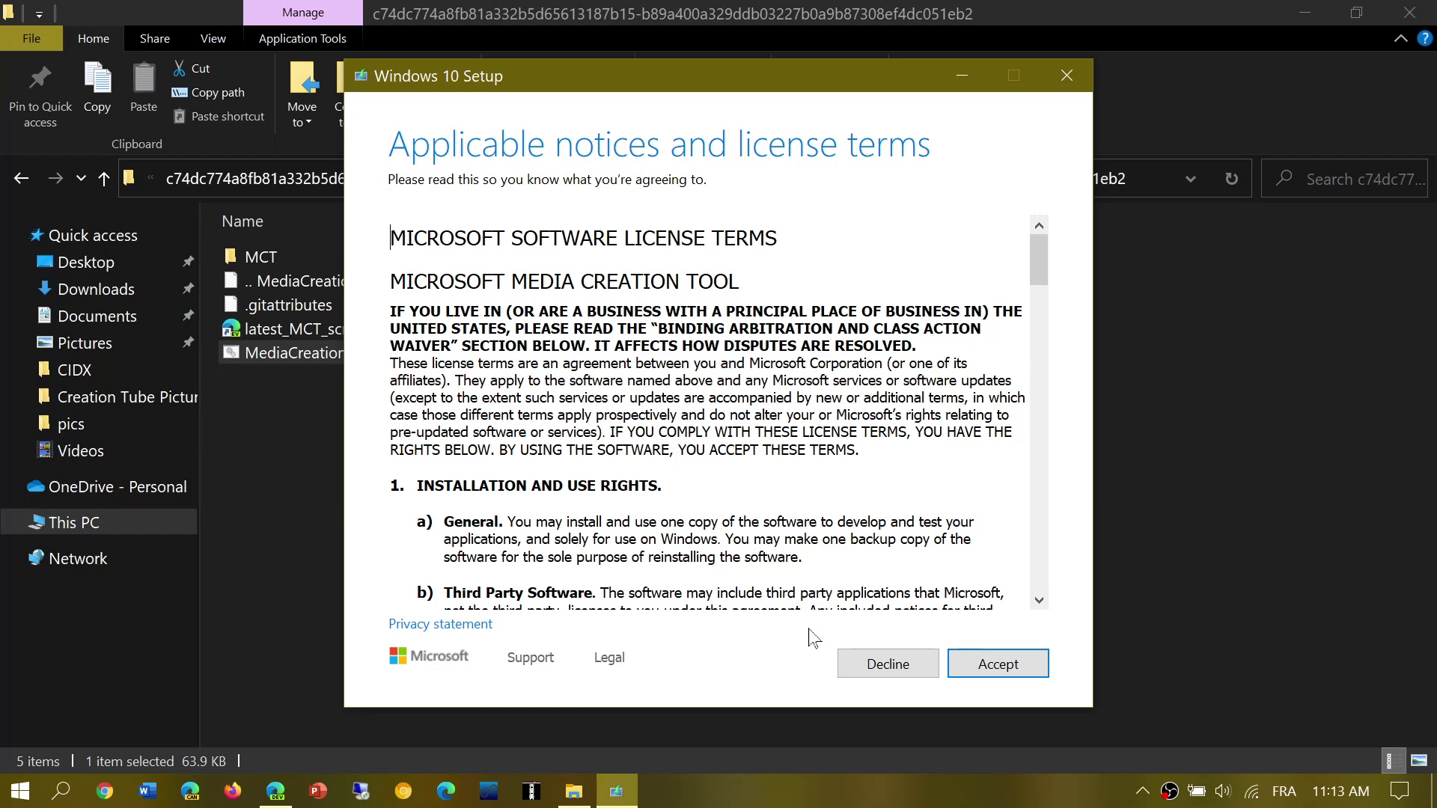
Wait for Windows 10 Setup to show the license terms with Decline and Accept.
left_click(866, 794)
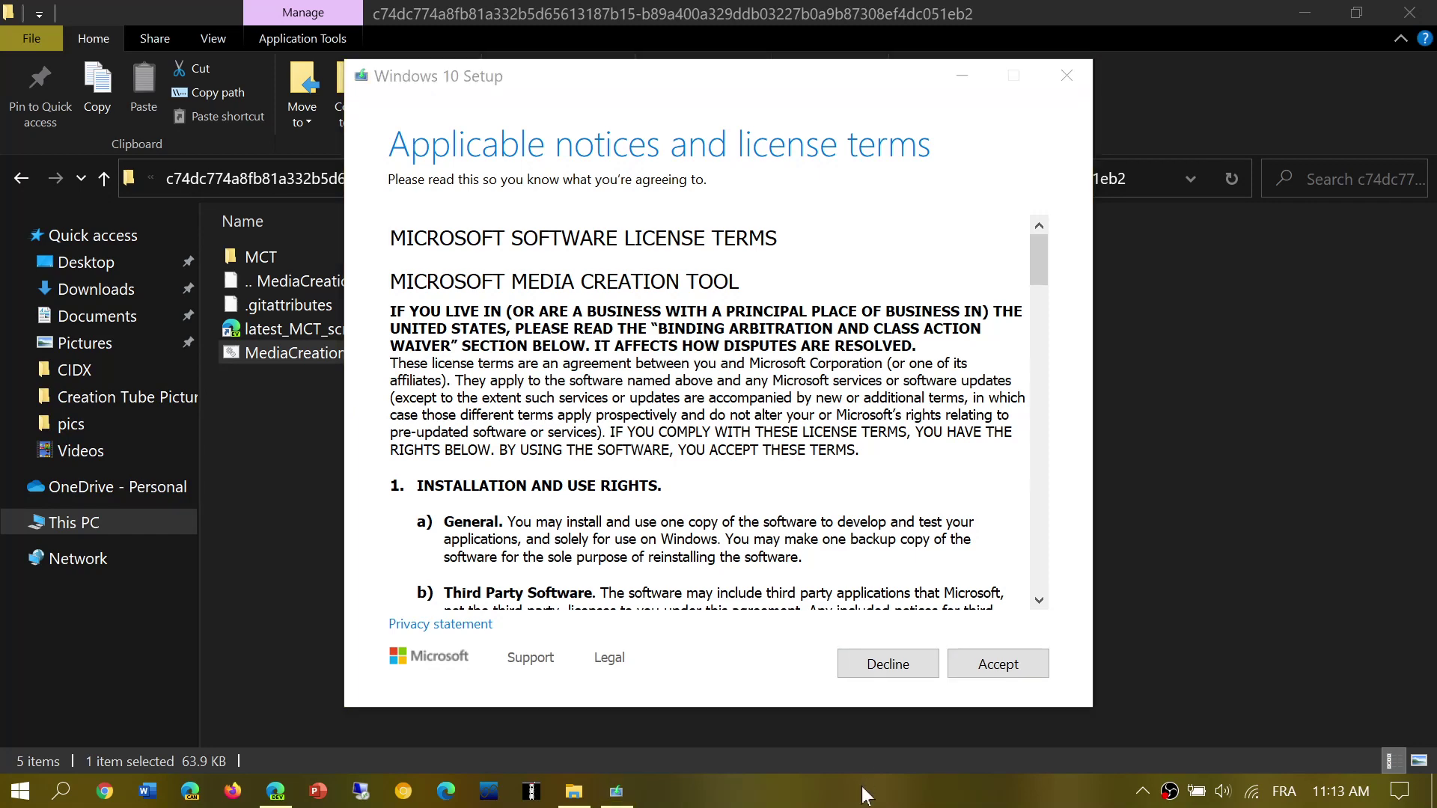